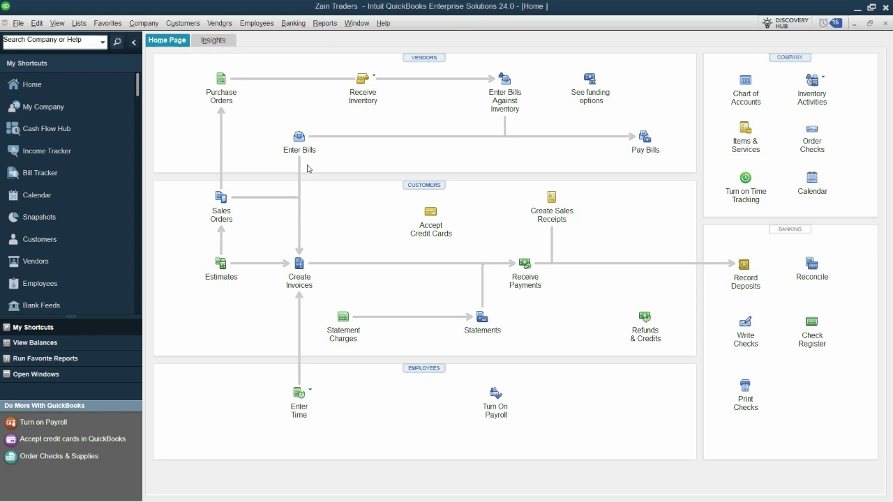
- Open the Trial Balance report from the Accountant & Taxes reports and set its date range to All
click(329, 26)
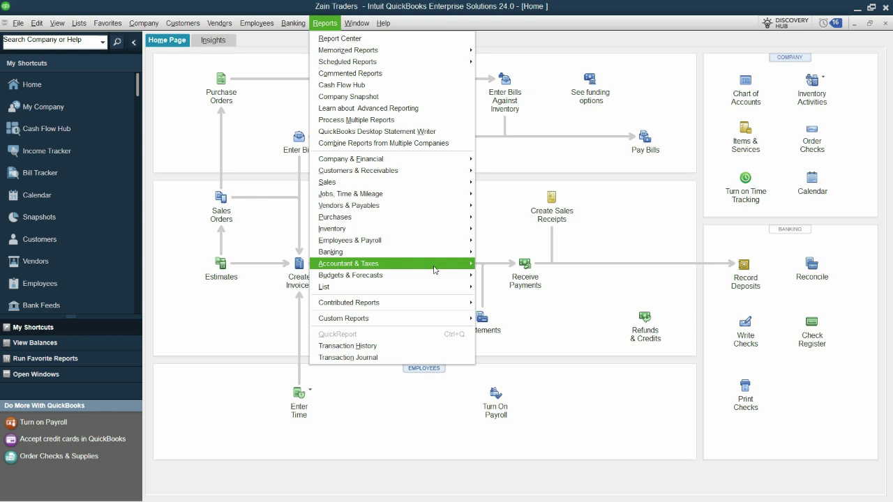
mouse_move(435, 269)
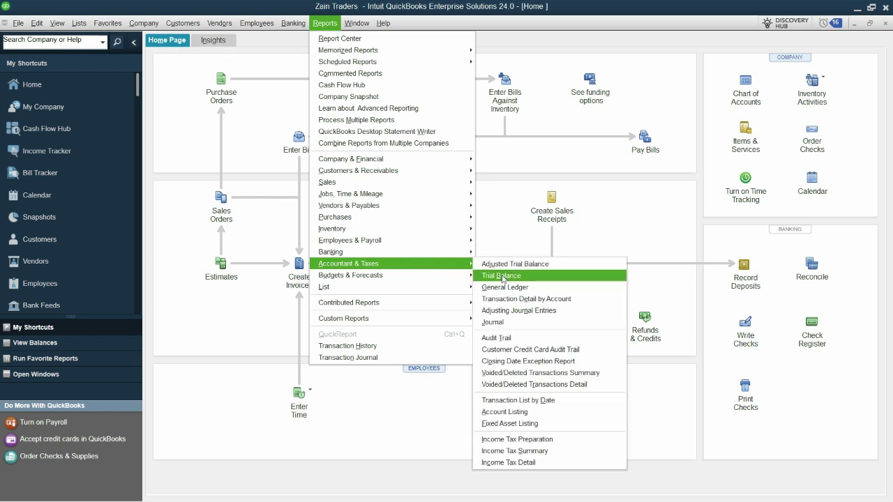
click(501, 277)
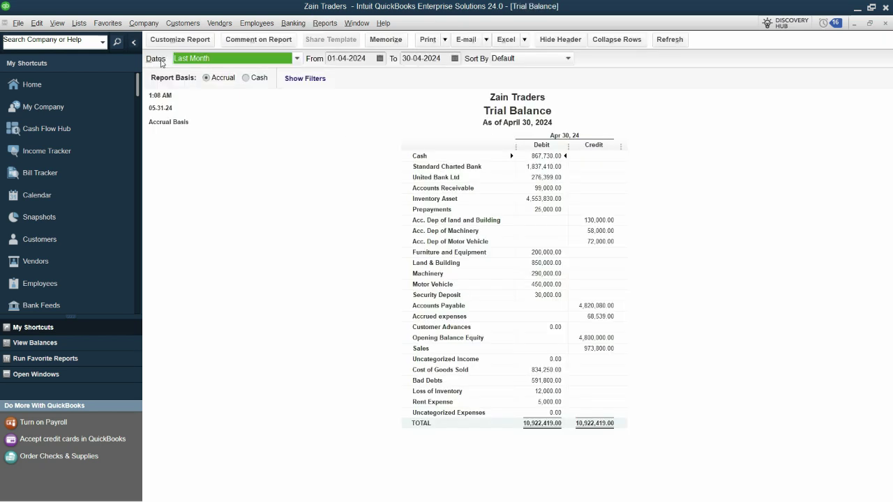
click(238, 58)
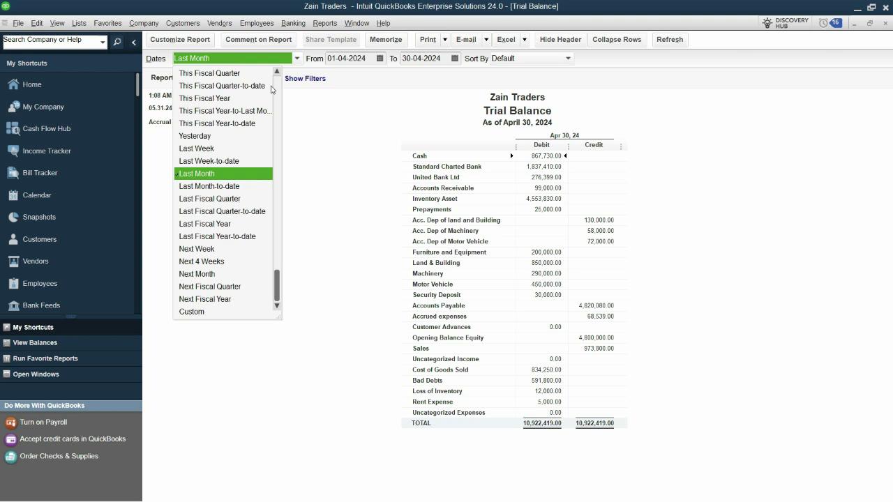
scroll(202, 77, up, 2)
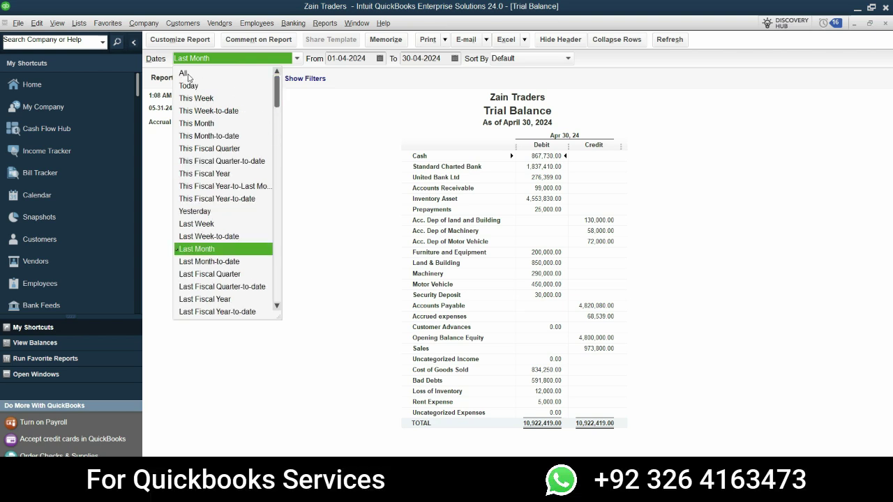
click(185, 73)
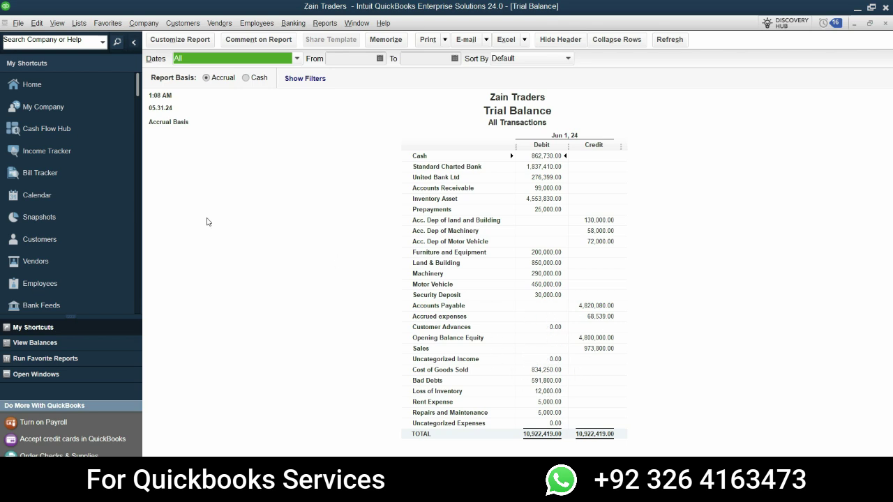
- Customize the Trial Balance in its advanced options to display only non-zero rows and non-zero columns
click(180, 39)
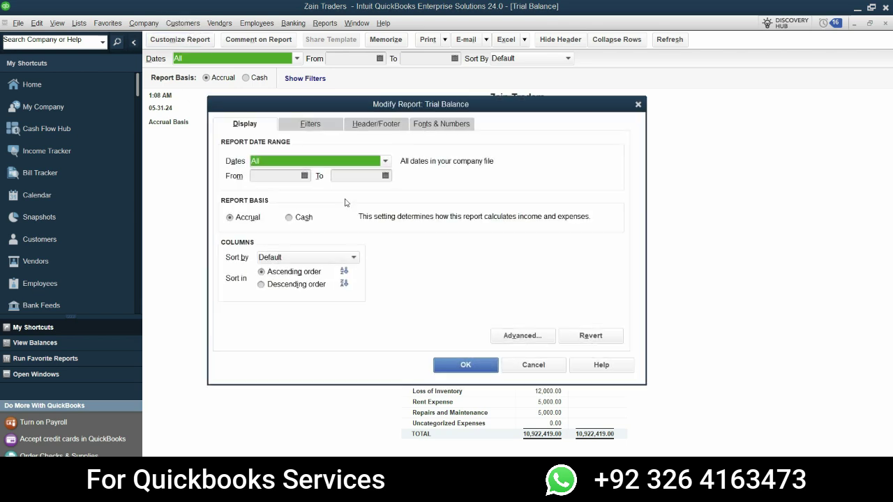
click(522, 336)
click(187, 104)
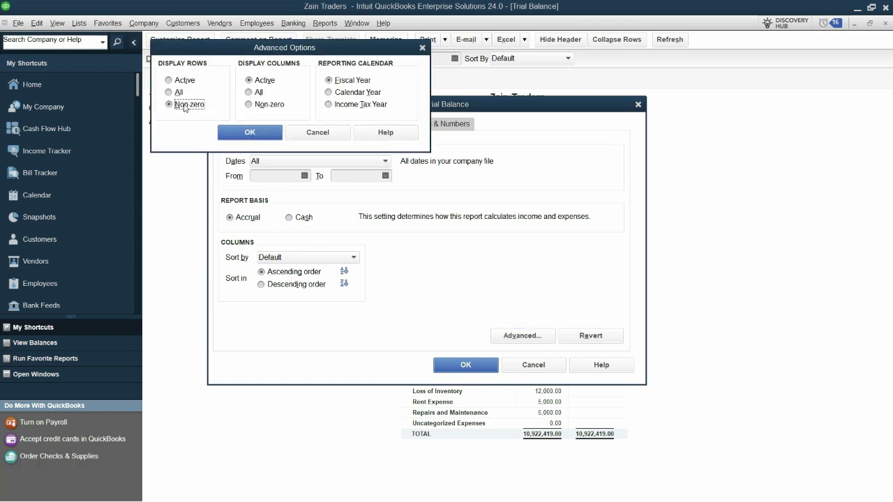
click(266, 104)
click(272, 132)
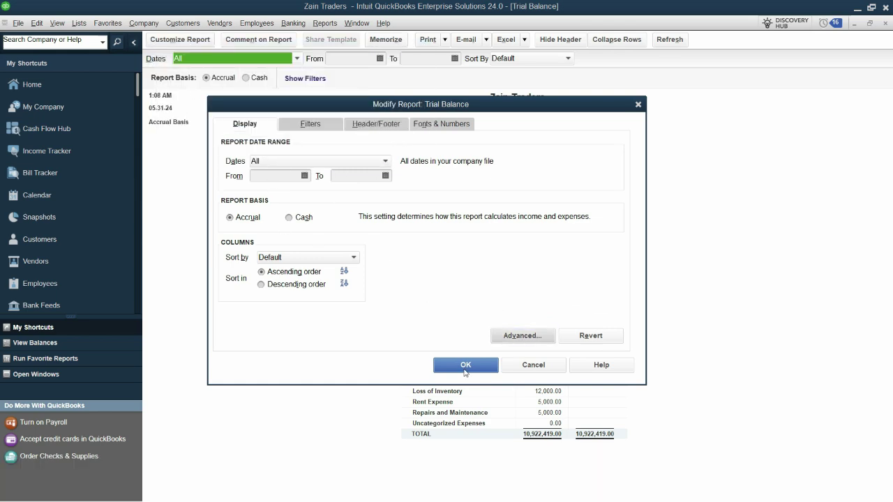
click(466, 364)
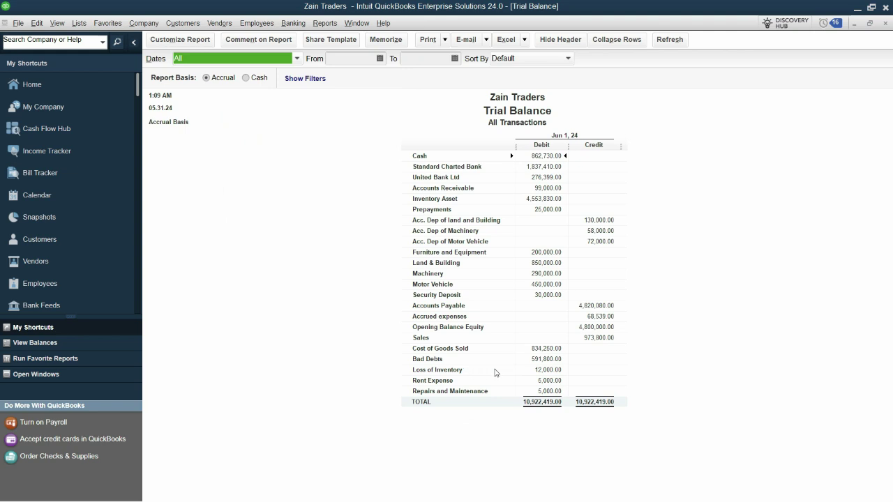
- Save the Trial Balance as a PDF named "35. Zain Trader Trial Balance" in the Quickbooks Desktop 2024 English folder
click(444, 39)
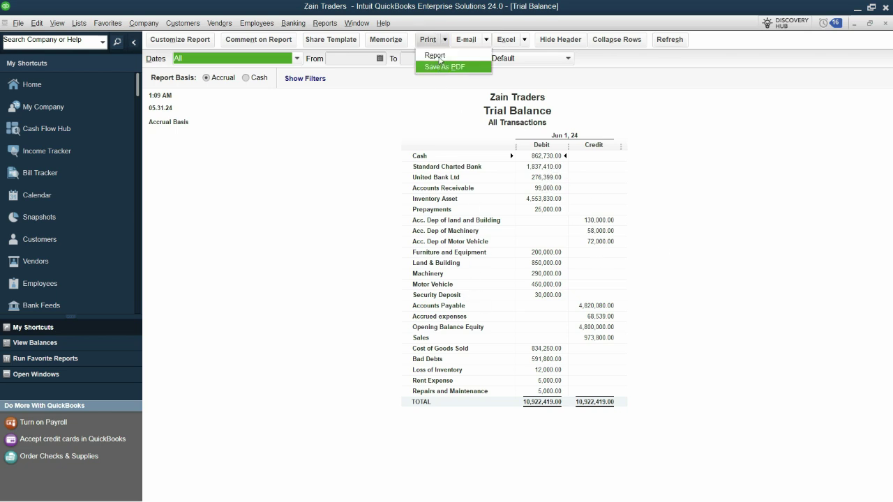
click(444, 67)
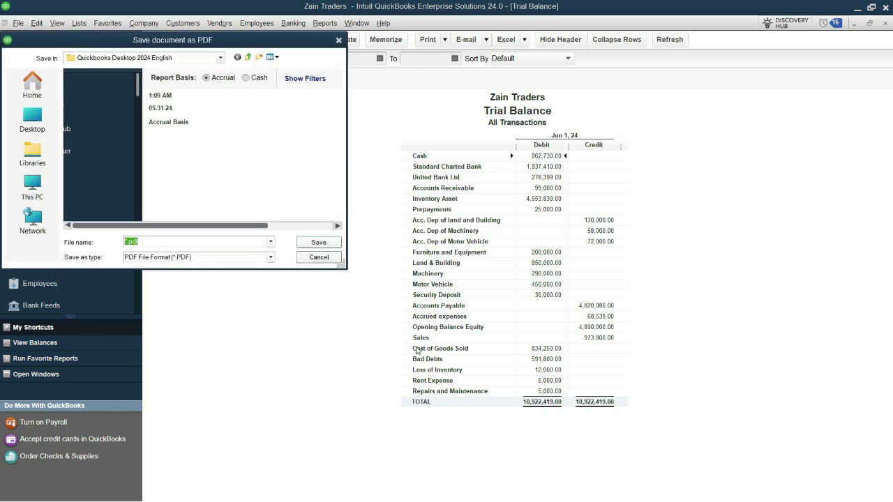
text(35. Zain Trader Trial Balance)
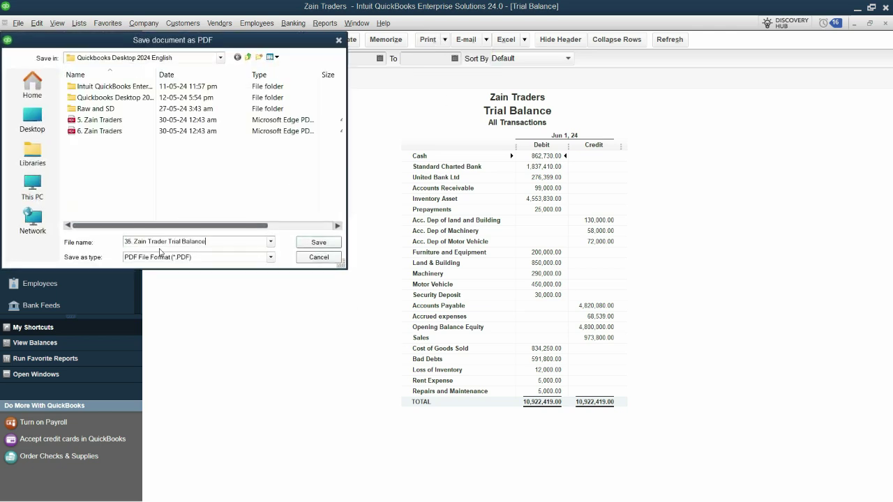
click(325, 248)
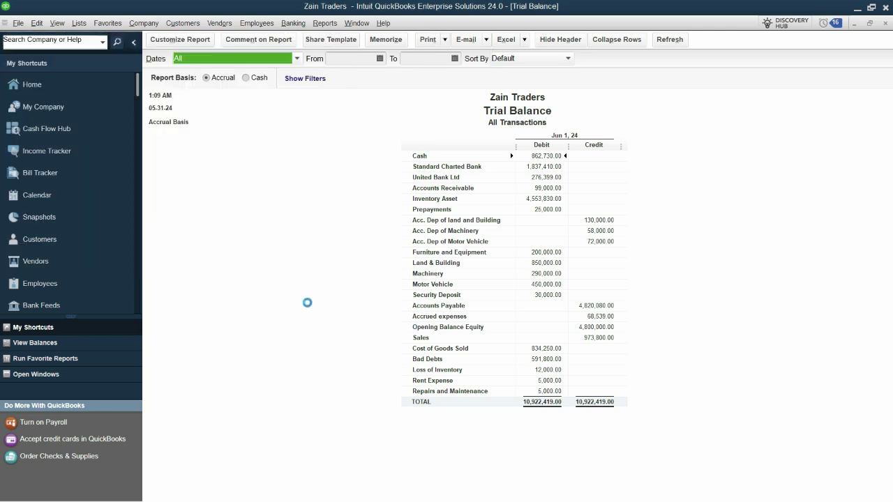
click(524, 40)
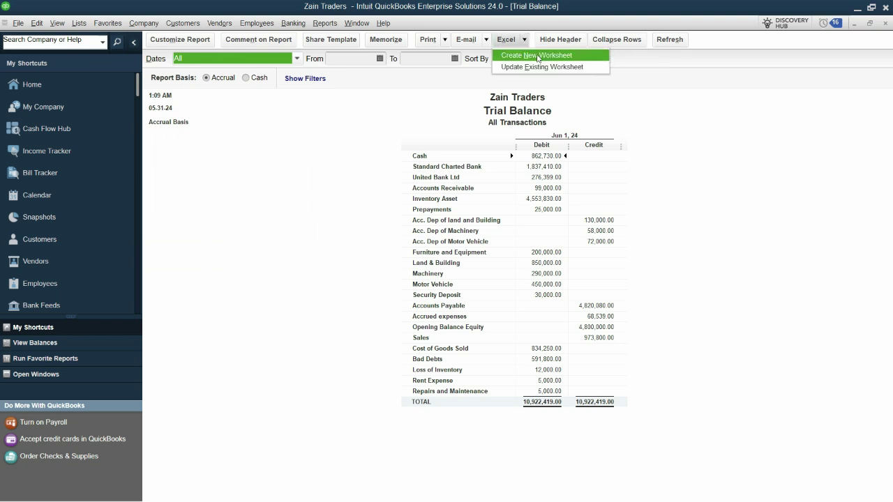
click(522, 93)
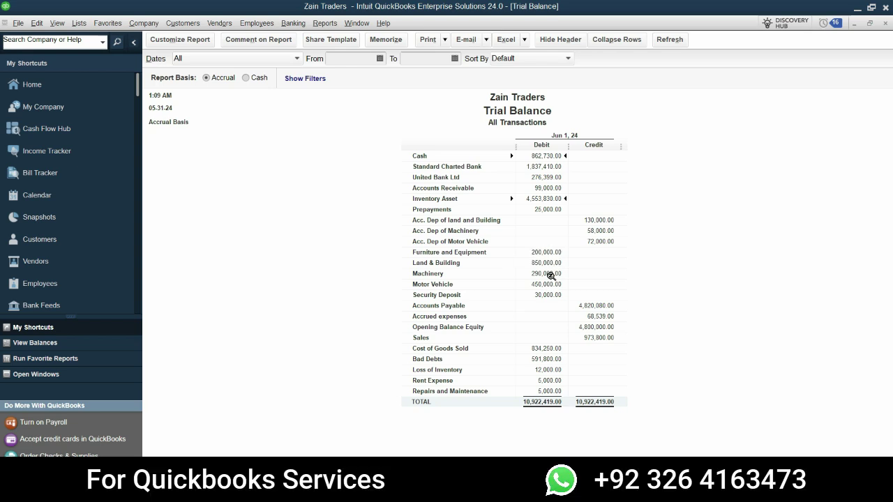
- Open the transaction detail behind the Accounts Receivable balance in the Trial Balance
click(551, 190)
double_click(550, 189)
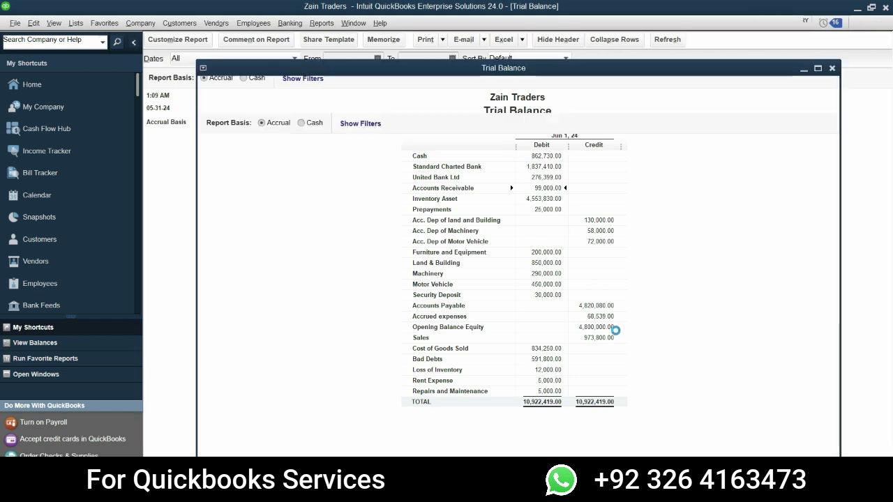
key(Escape)
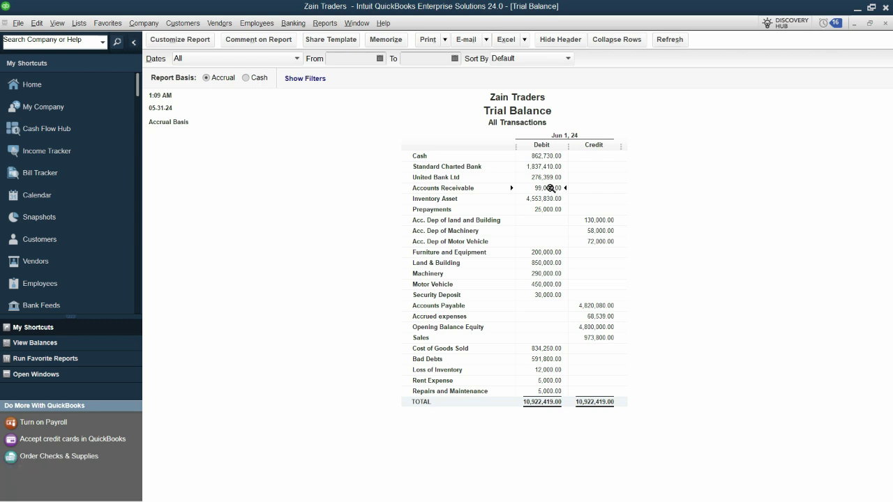
double_click(551, 188)
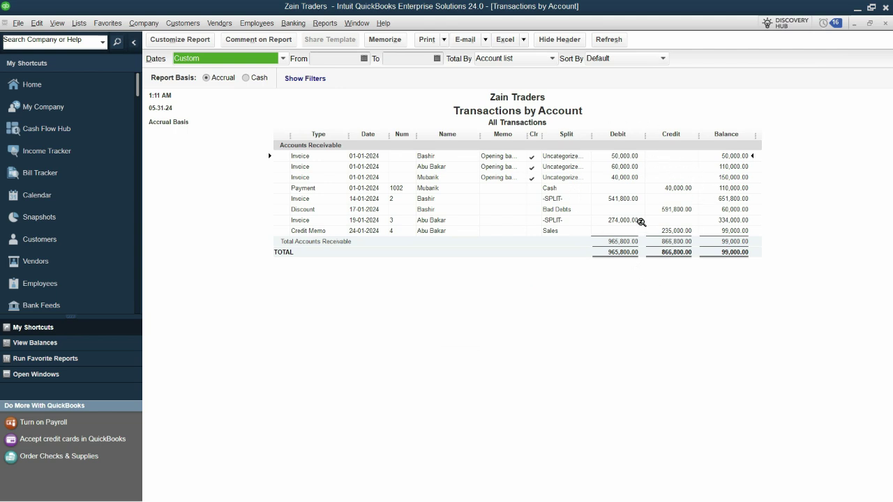
- Check the January 2024 transactions in the browser's Zain Traders PDF, and return to QuickBooks to compare the Accounts Receivable detail with the Trial Balance
key(alt+Tab)
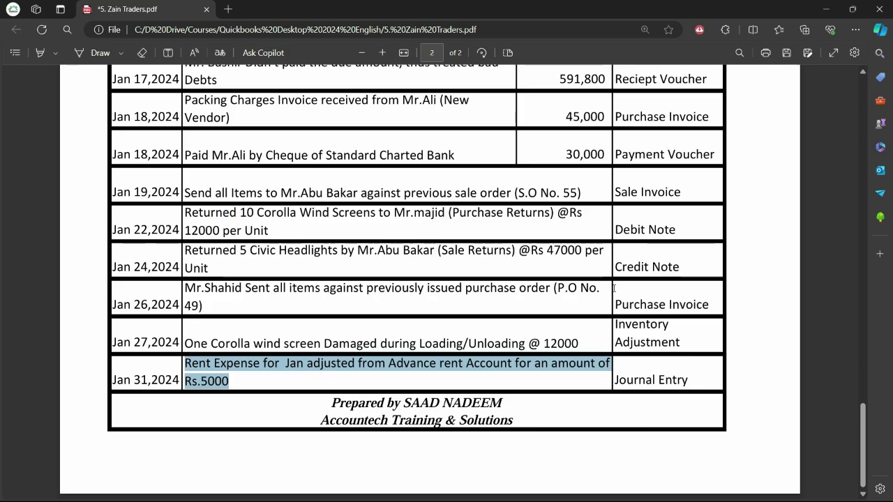
scroll(467, 261, up, 10)
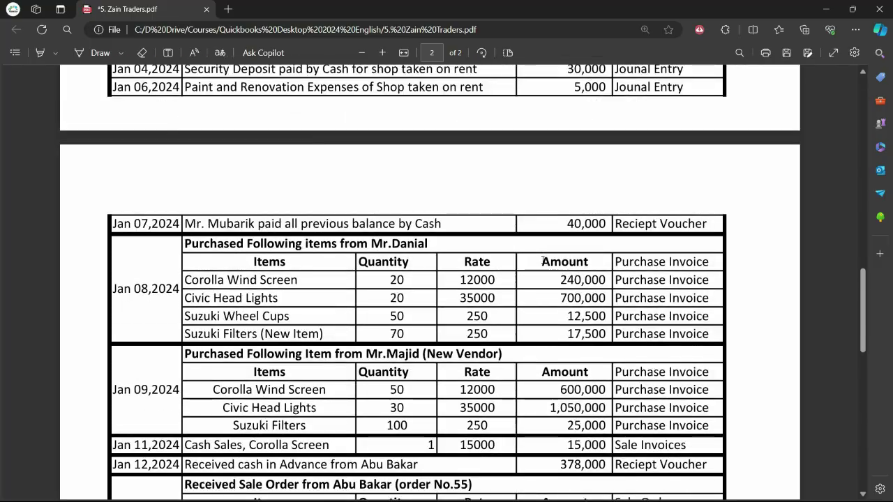
scroll(544, 259, down, 4)
key(alt+Tab)
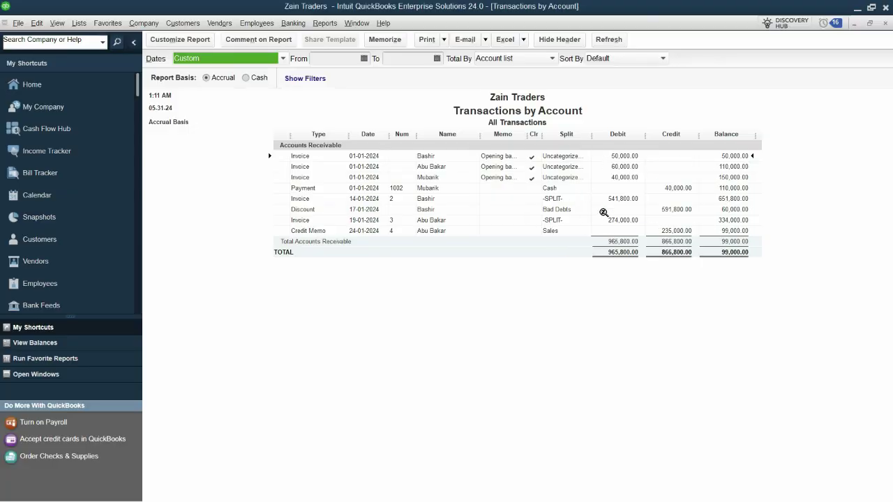
key(ctrl+Tab)
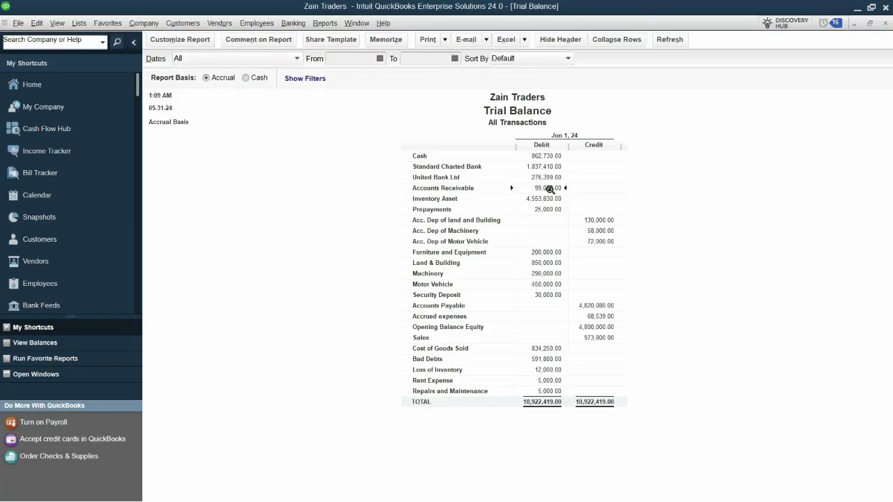
key(ctrl+Tab)
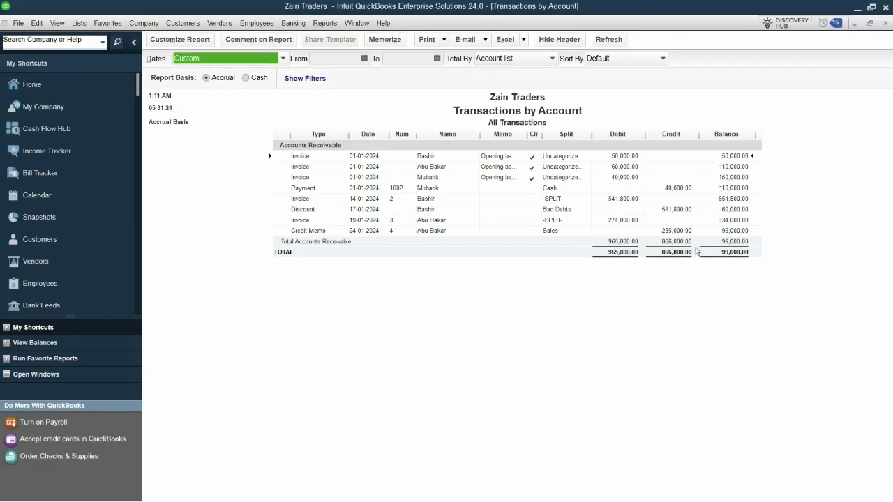
- View the 40,000 customer payment behind the Accounts Receivable detail, and close both the payment and the Transactions by Account report
click(680, 188)
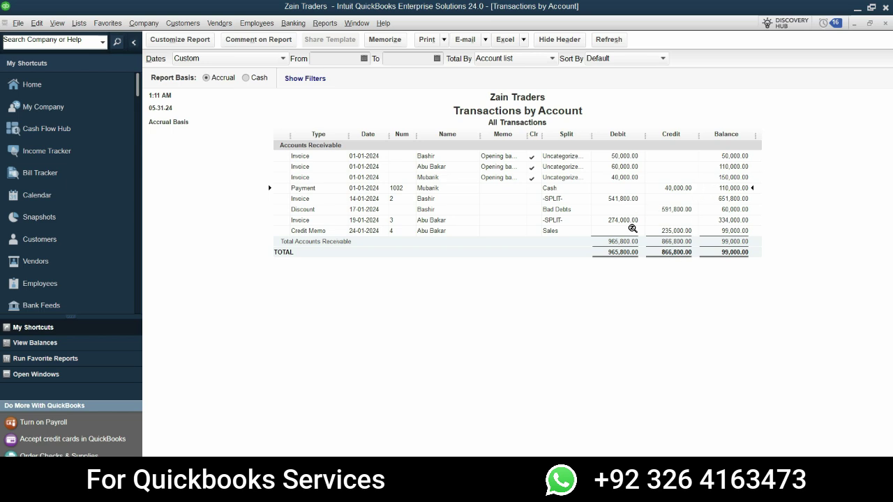
double_click(680, 188)
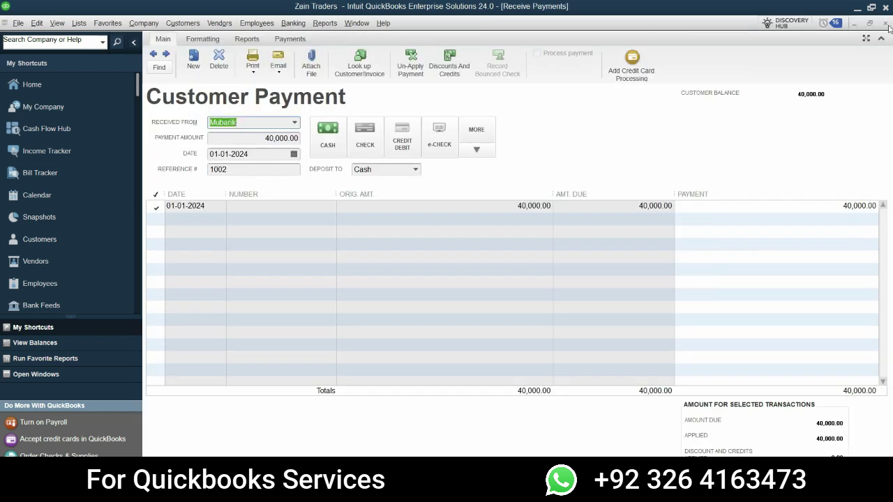
click(885, 24)
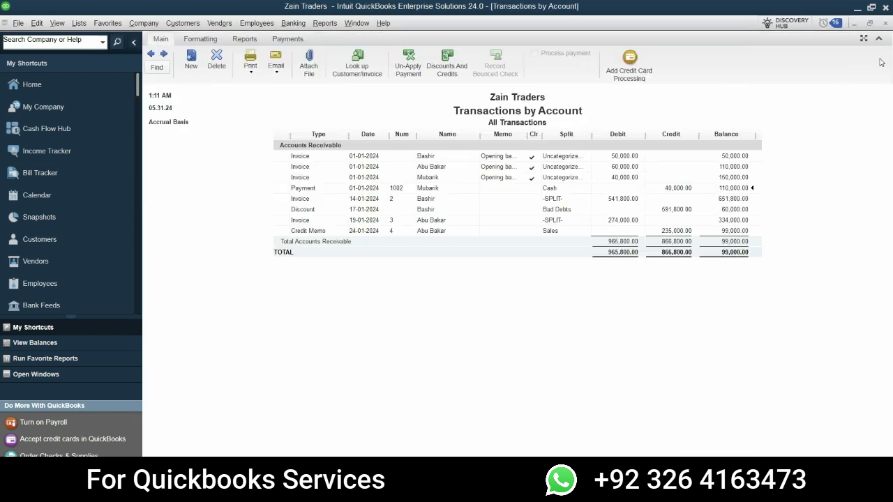
click(885, 24)
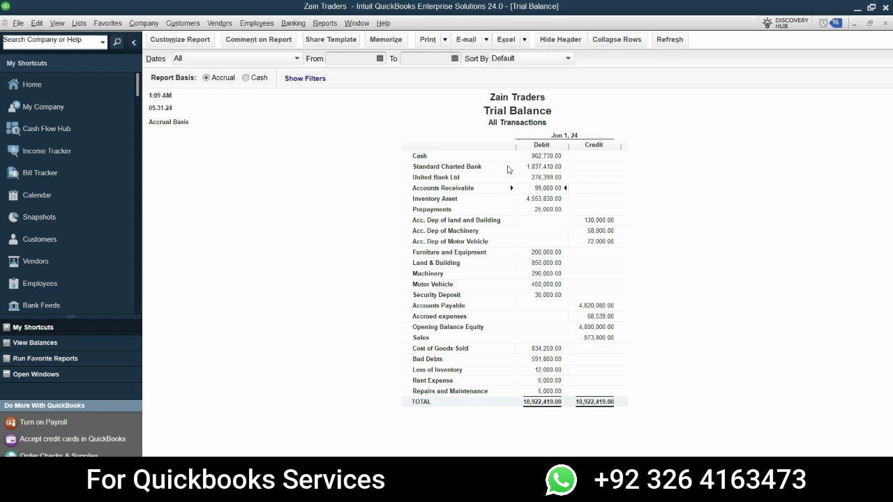
- View the Profit & Loss Standard report with its date range set to All, and close it without memorizing it
click(598, 337)
click(537, 348)
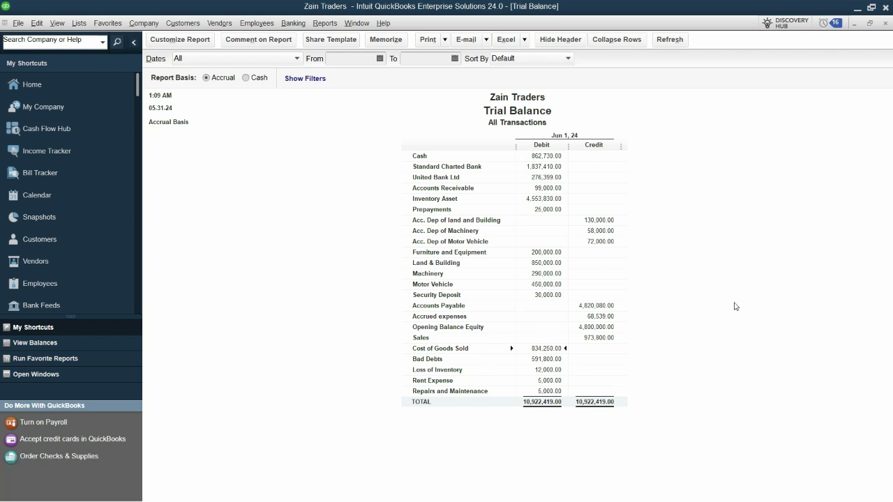
click(324, 23)
mouse_move(421, 160)
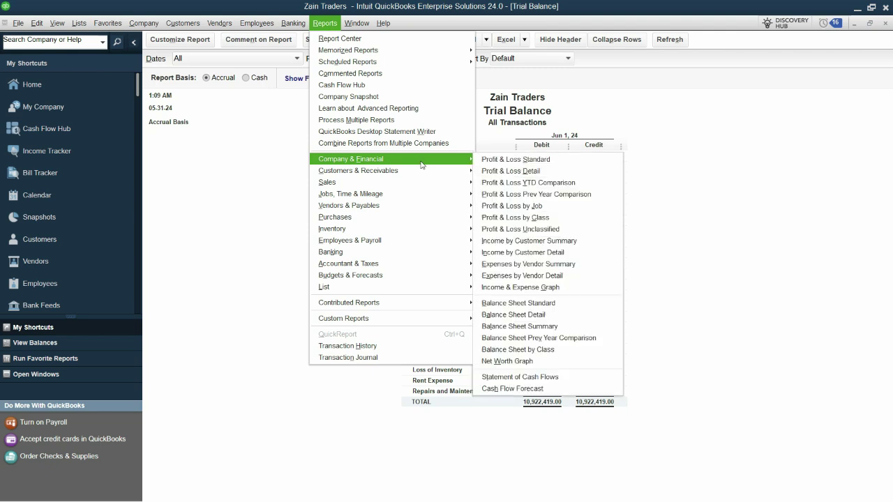
click(492, 160)
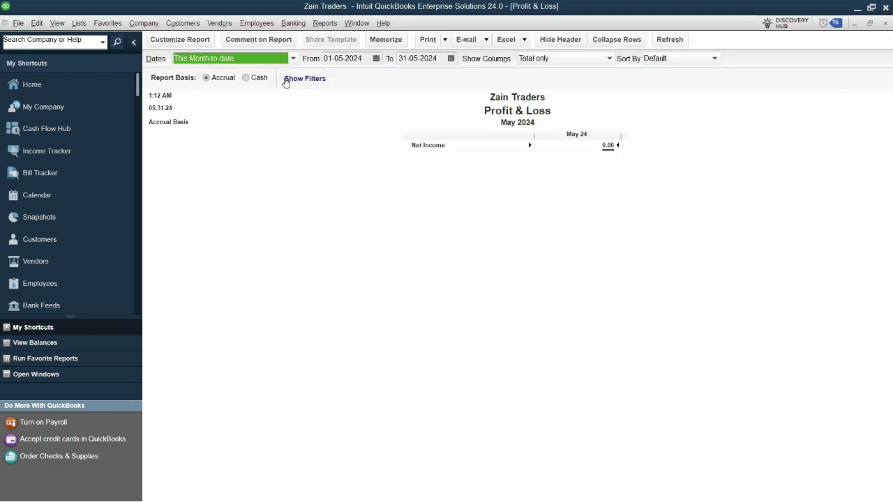
click(293, 59)
click(245, 73)
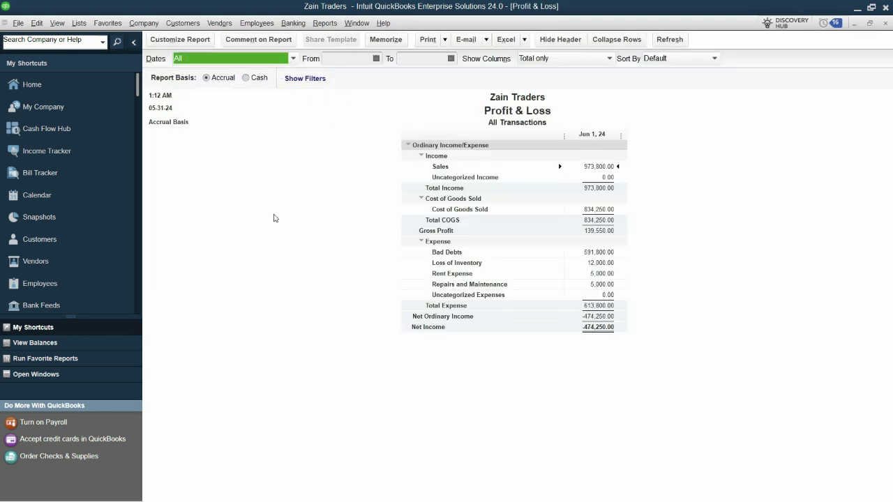
click(243, 63)
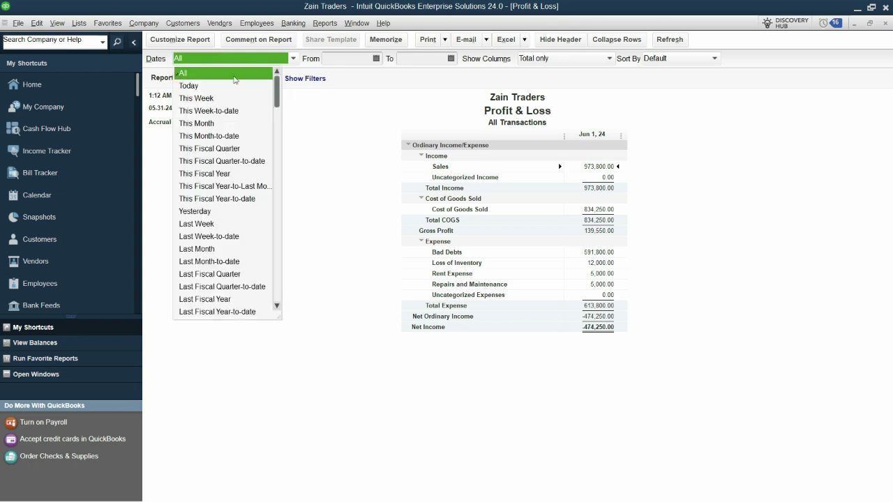
click(230, 74)
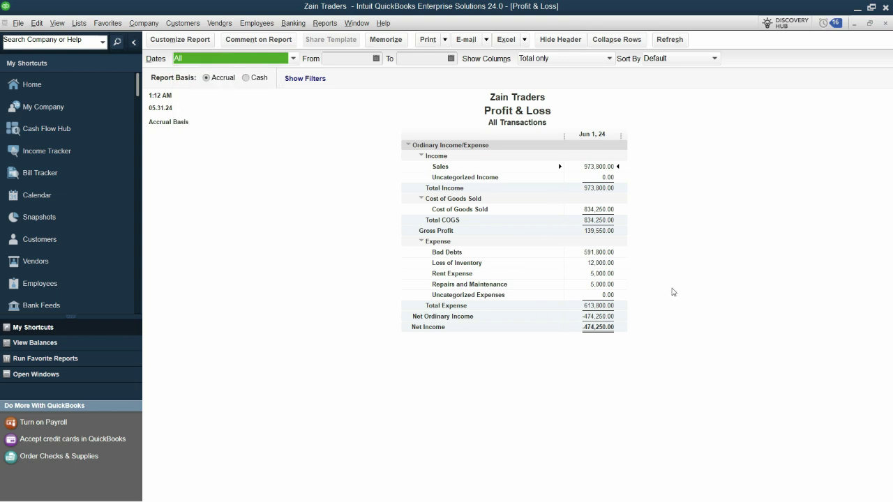
key(Escape)
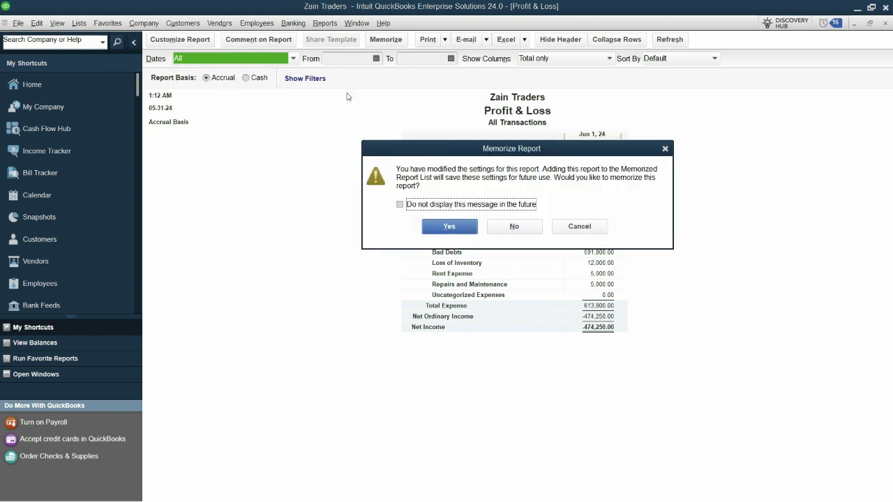
click(514, 226)
- View the Balance Sheet Standard report with its date range set to All, and close it without memorizing it
click(324, 23)
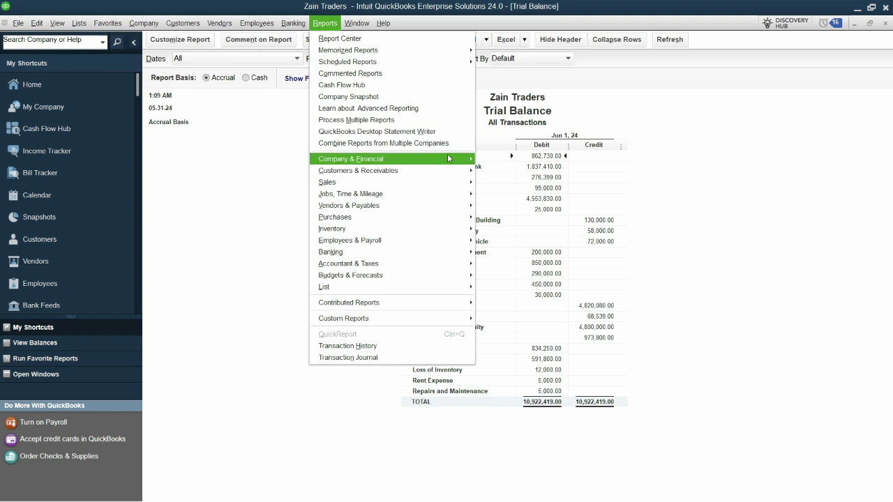
mouse_move(447, 159)
click(555, 310)
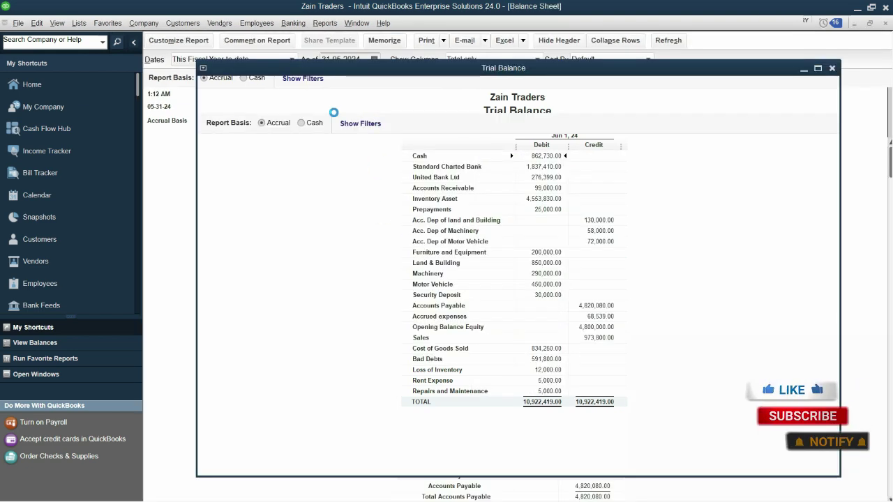
scroll(638, 360, down, 4)
scroll(650, 356, up, 4)
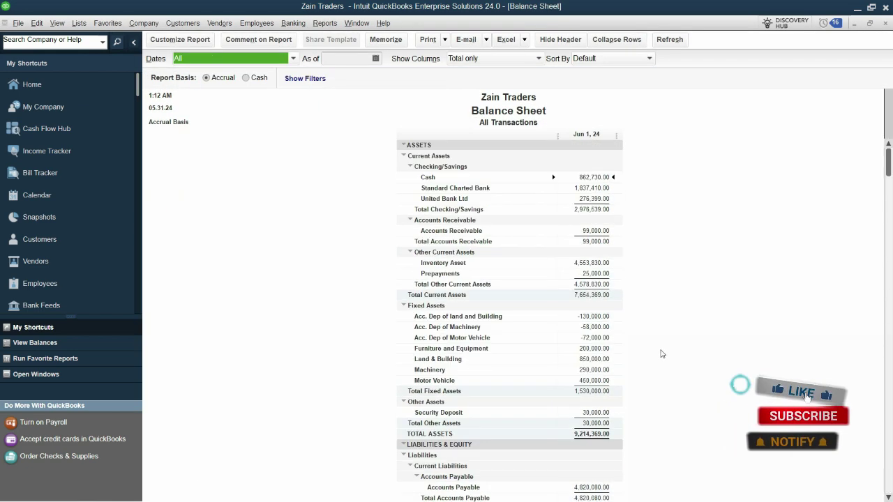
key(Escape)
click(535, 230)
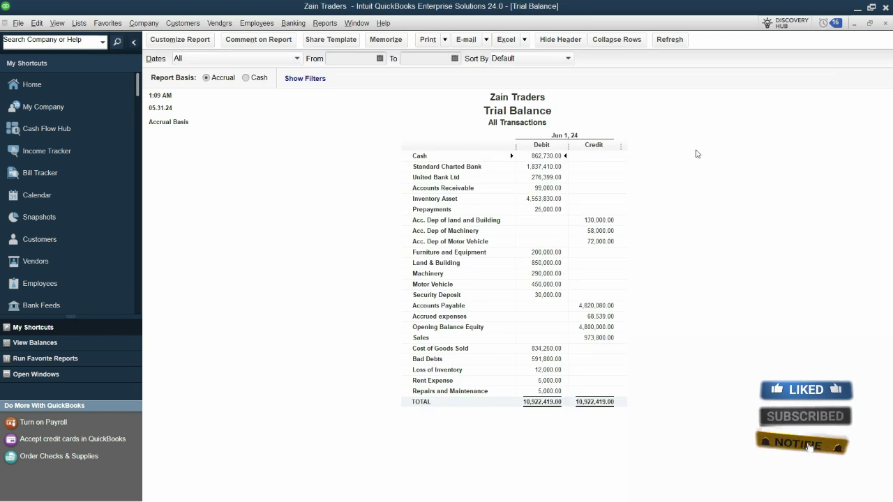
- Close the Trial Balance report
click(885, 24)
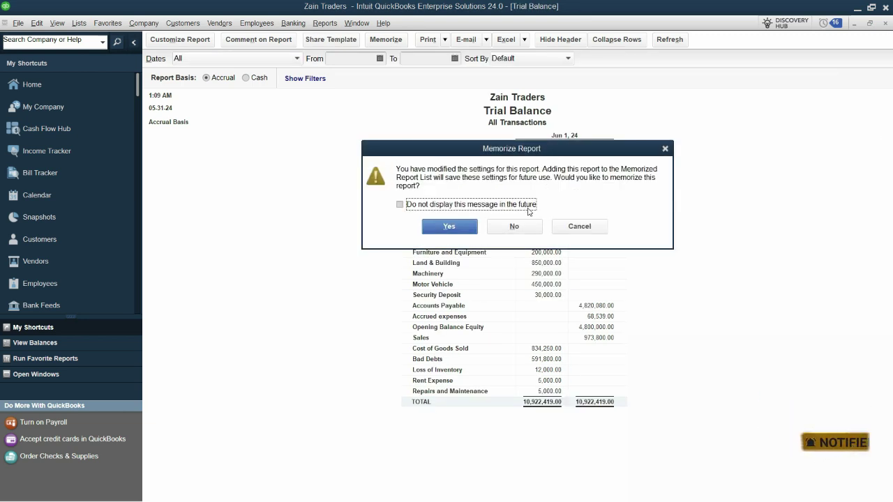